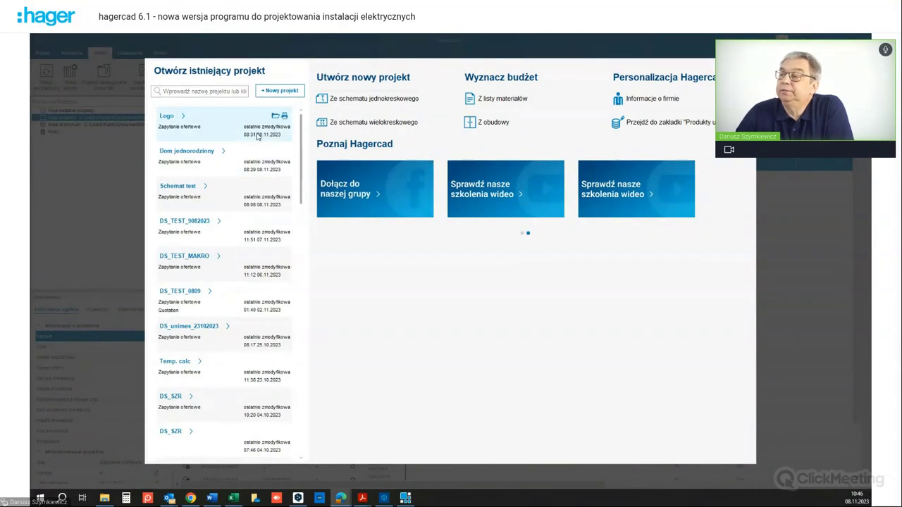
Select the Dom jednorodzinny project in the existing projects list, and close the start screen
click(224, 156)
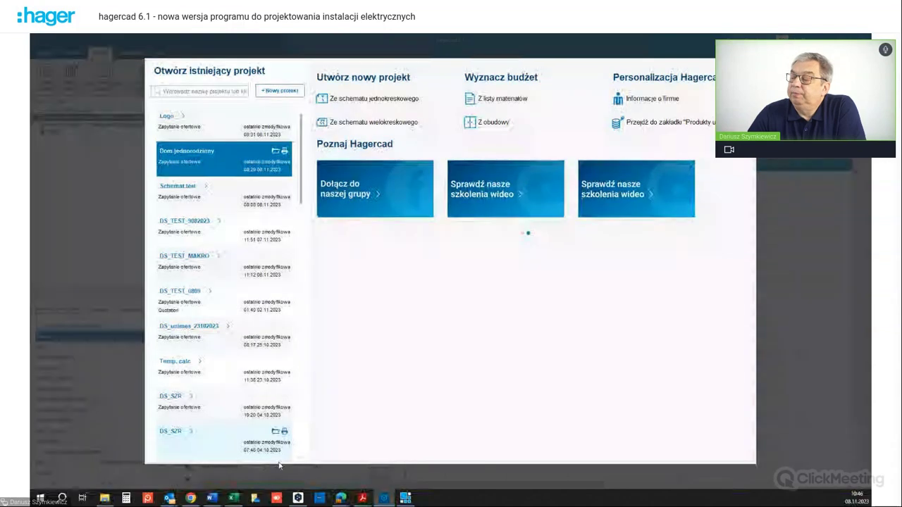
mouse_move(384, 499)
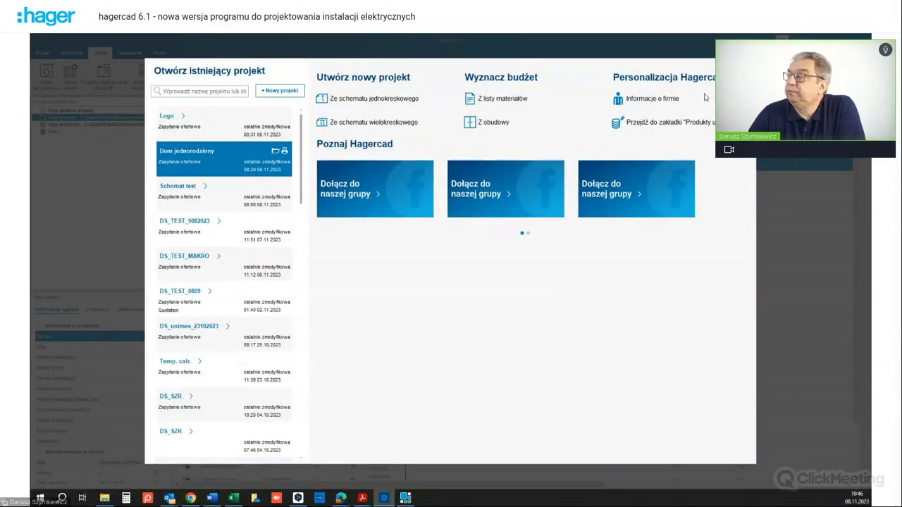
key(Escape)
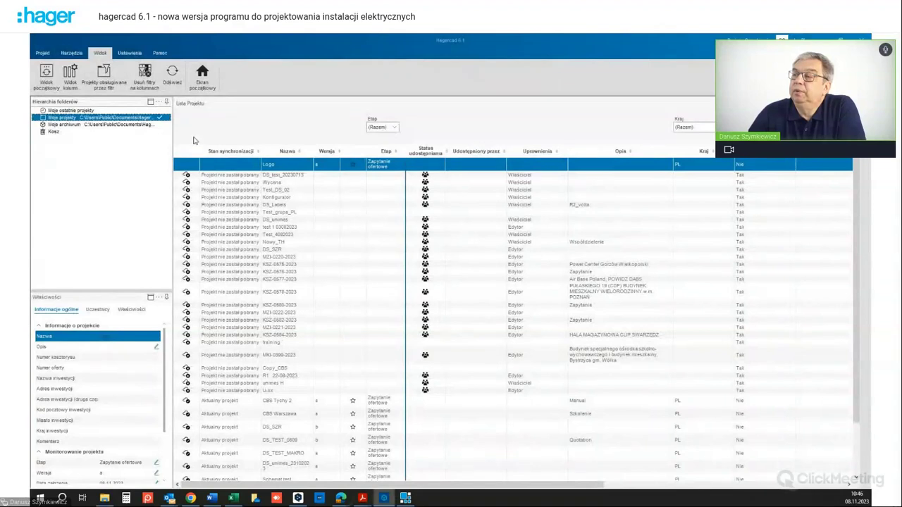
Enable showing the welcome screen at program startup in the view section of the general options
click(121, 54)
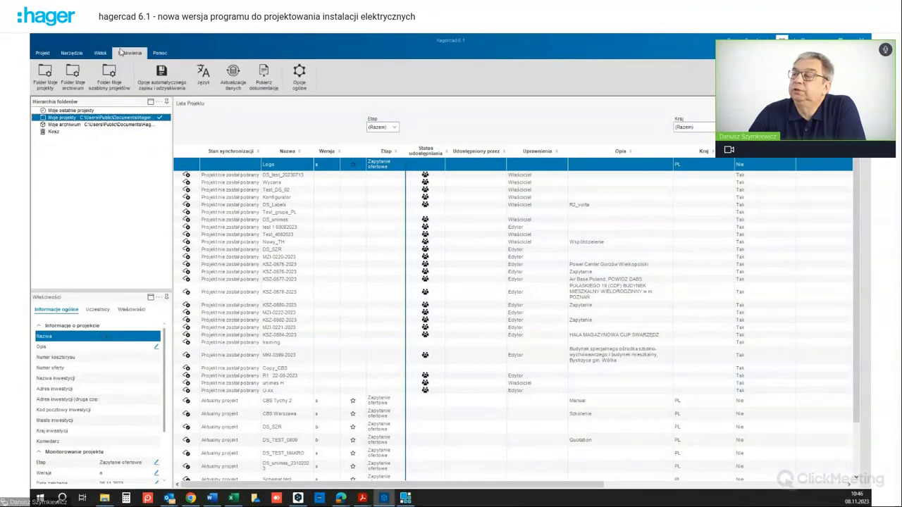
click(298, 76)
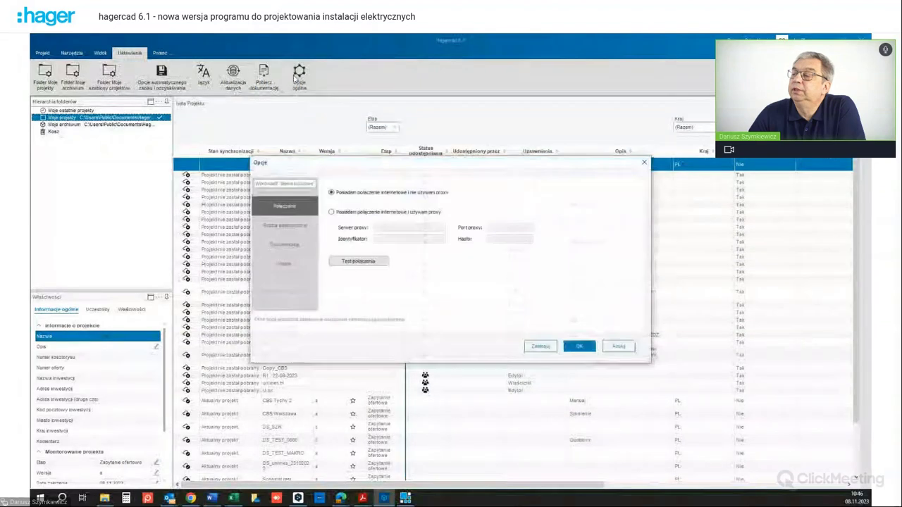
click(285, 263)
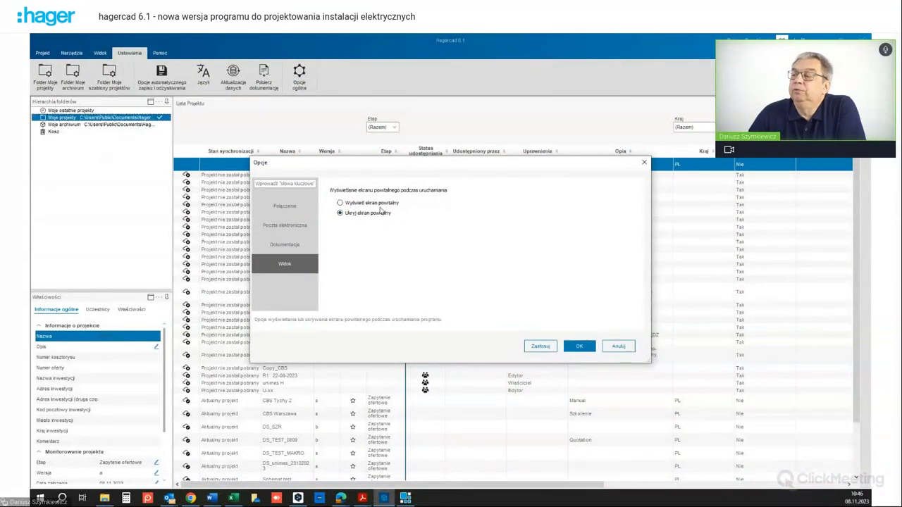
click(340, 203)
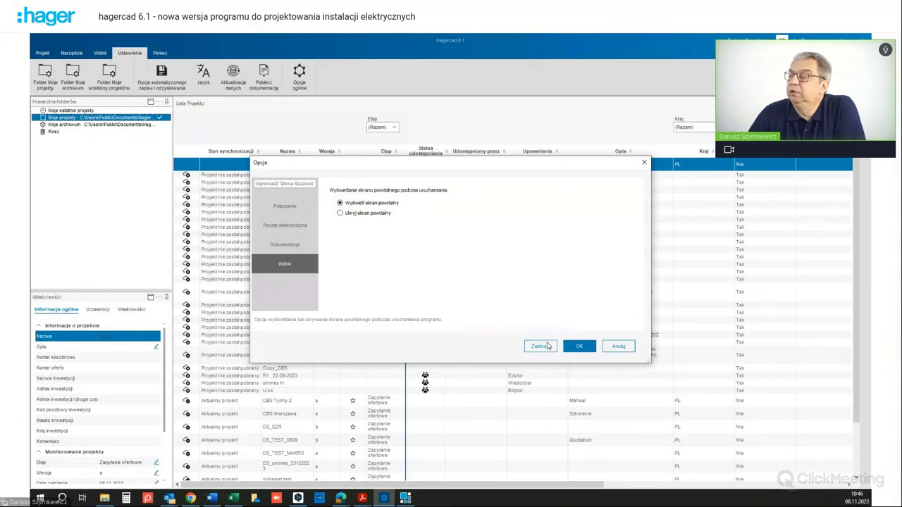
click(576, 346)
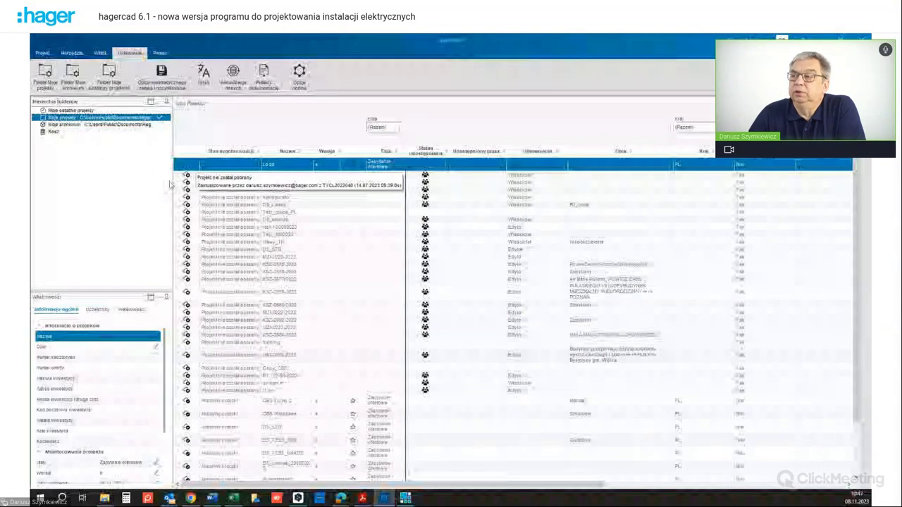
Call up the start screen manually from the project list and close it again
click(99, 54)
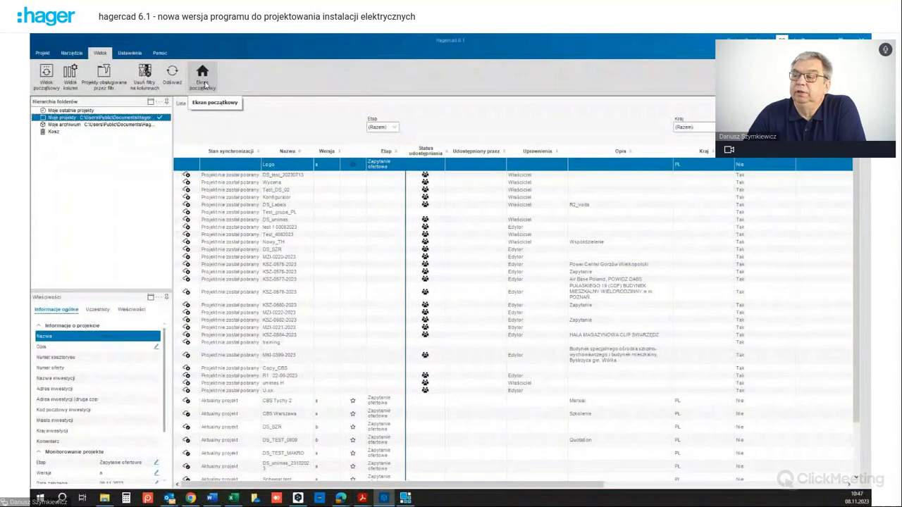
click(203, 79)
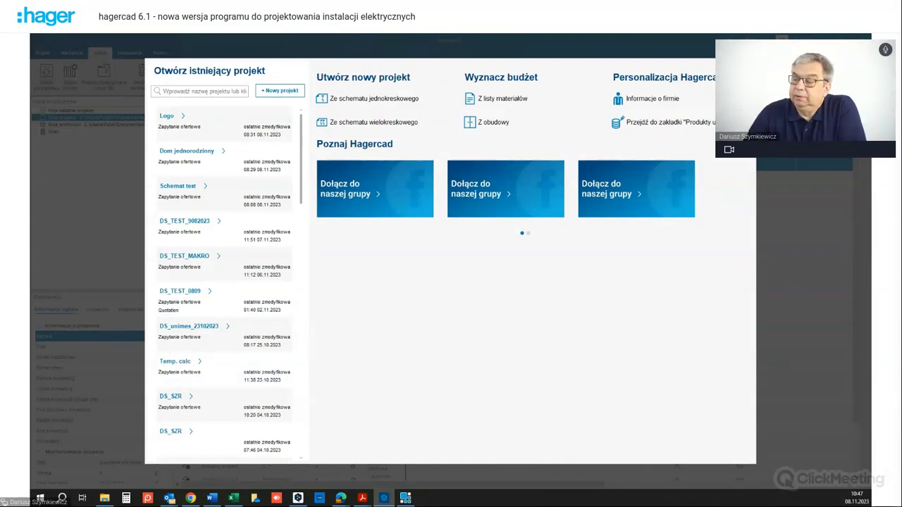
key(Escape)
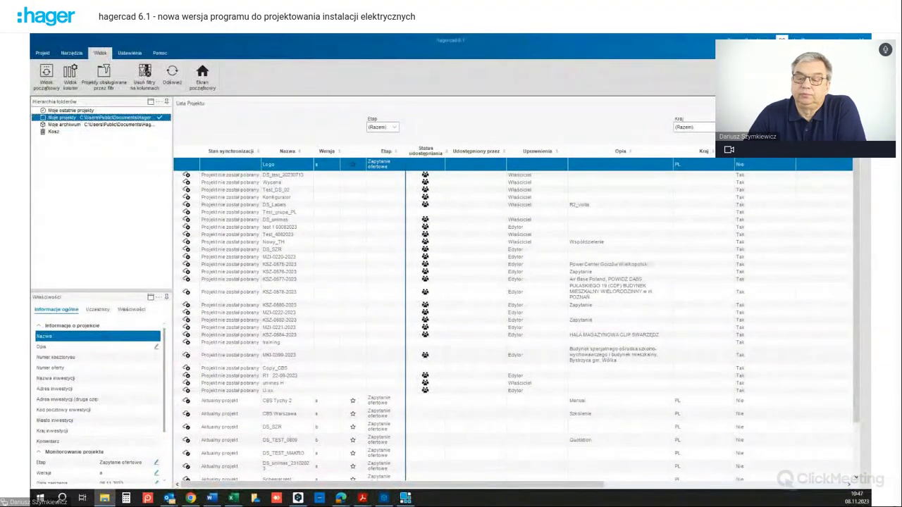
Switch to File Explorer showing the old library folder ProgramData\Hager\PL_hagercad.one\V5\DWG
click(104, 499)
click(690, 37)
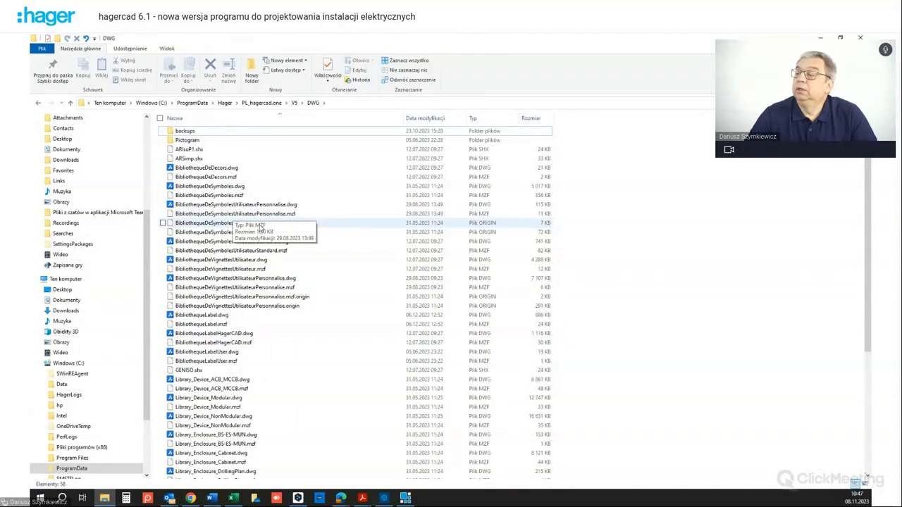
click(232, 204)
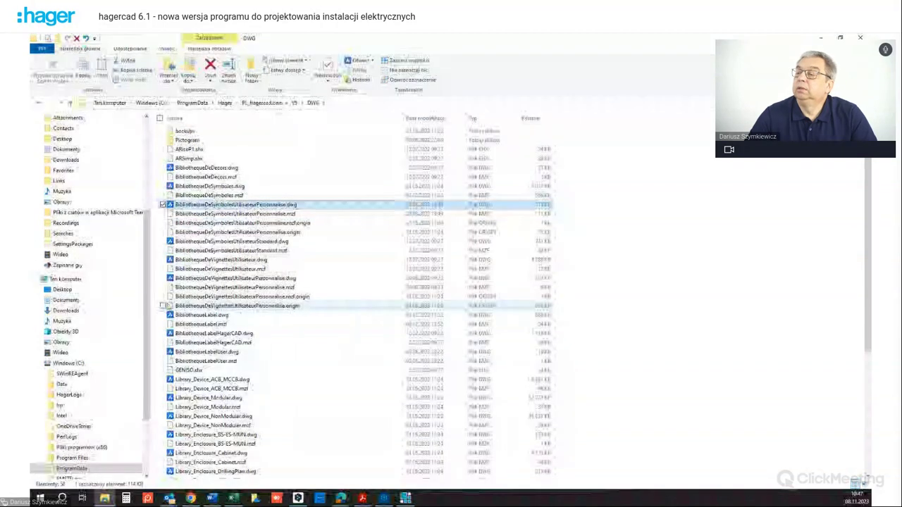
ctrl+click(226, 306)
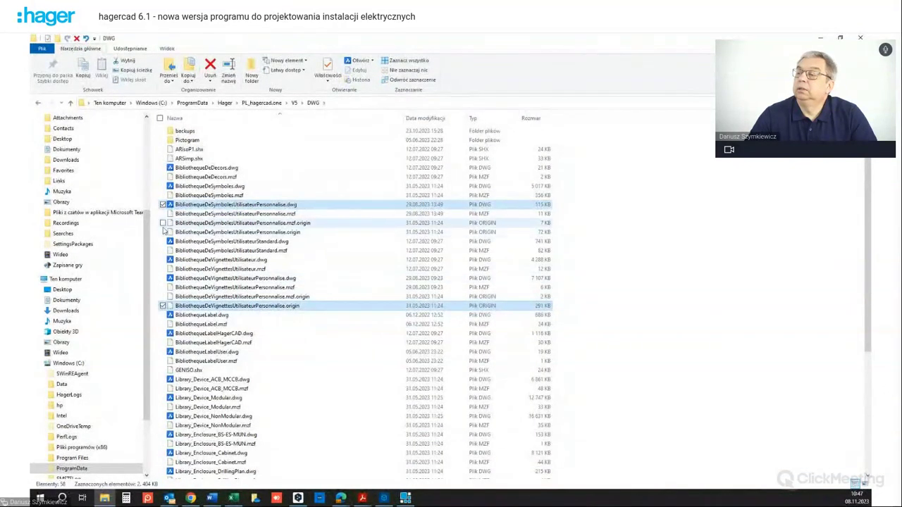
click(163, 214)
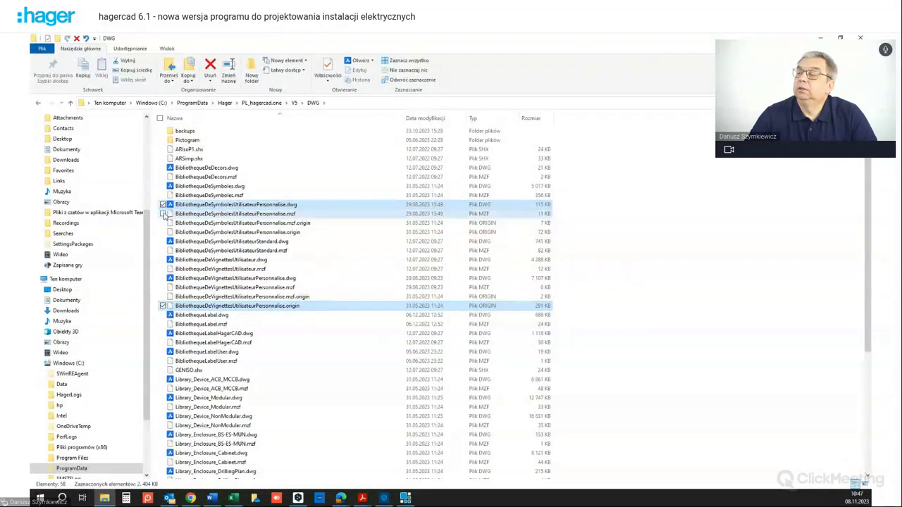
click(163, 223)
drag(167, 232, 167, 248)
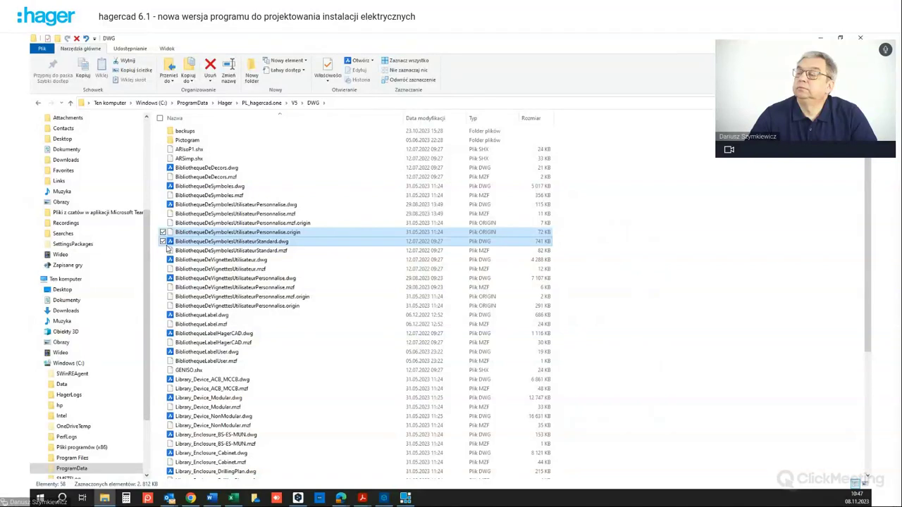
click(163, 241)
click(162, 204)
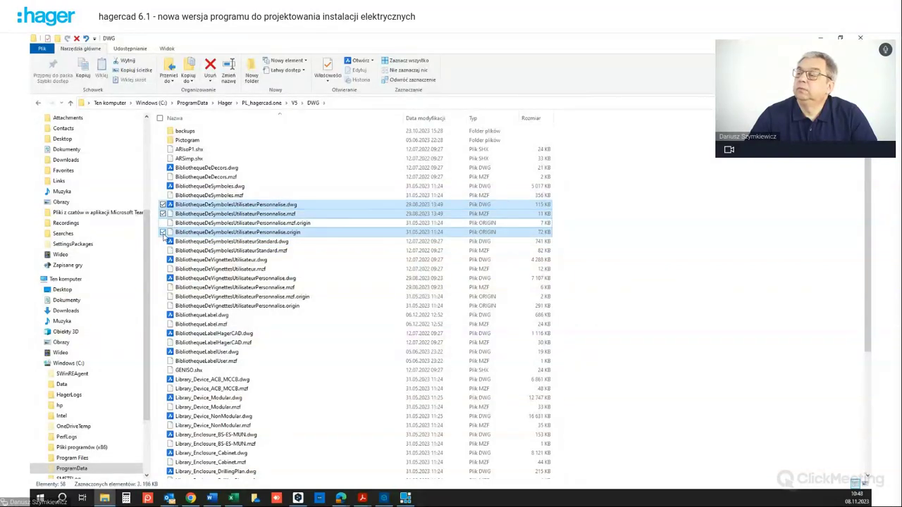
click(282, 269)
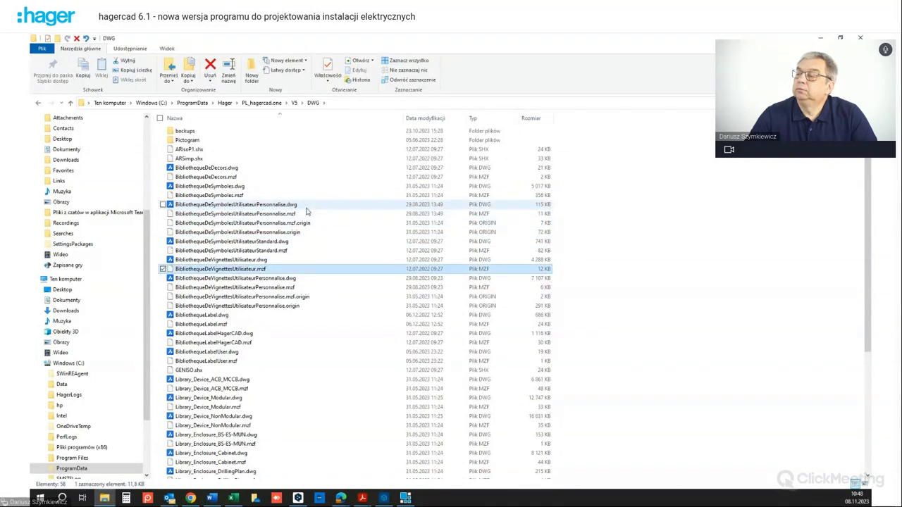
Select and copy all files from BibliothequeDeSymbolesUtilisateurPersonnalise.dwg through BibliothequeDeVignettesUtilisateurPersonnalise.origin
drag(307, 209, 305, 299)
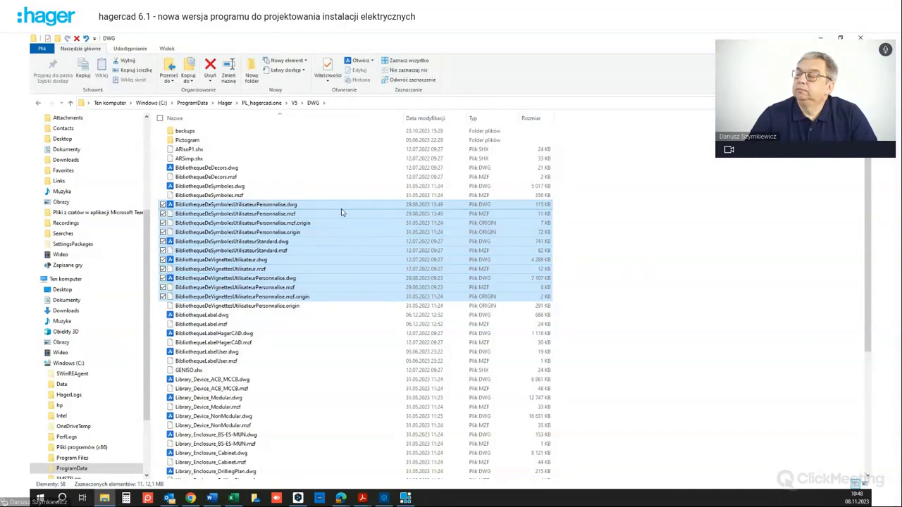
drag(342, 212, 314, 310)
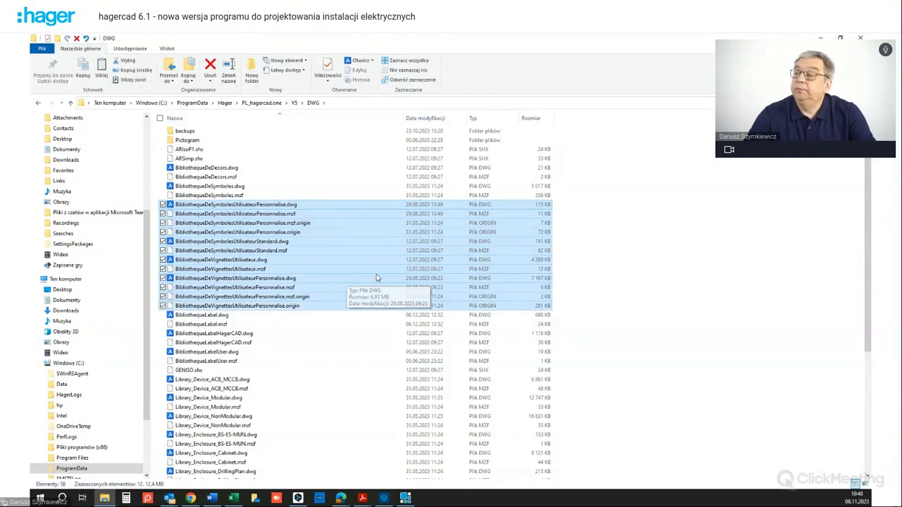
Open the new library folder ProgramData\HagerGroup\HagerGroup.Hagercad\Data\PL\Dwg
click(197, 104)
double_click(184, 205)
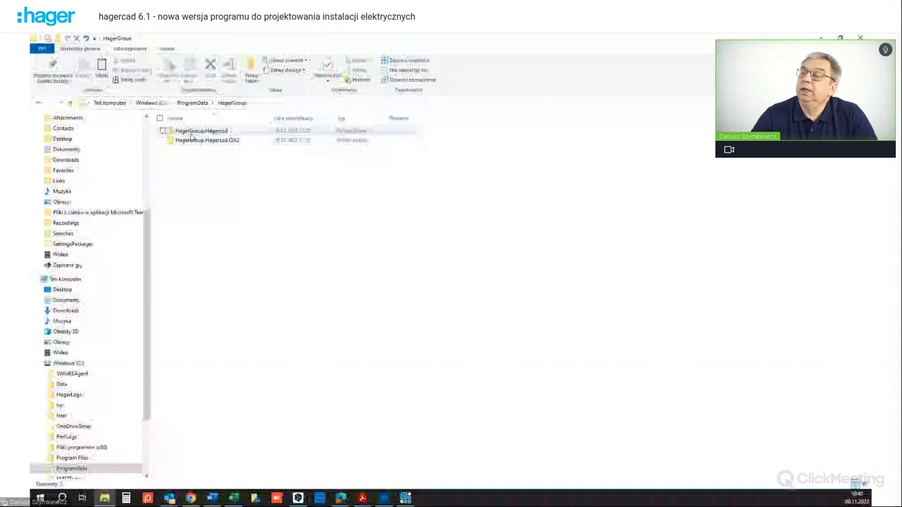
double_click(191, 135)
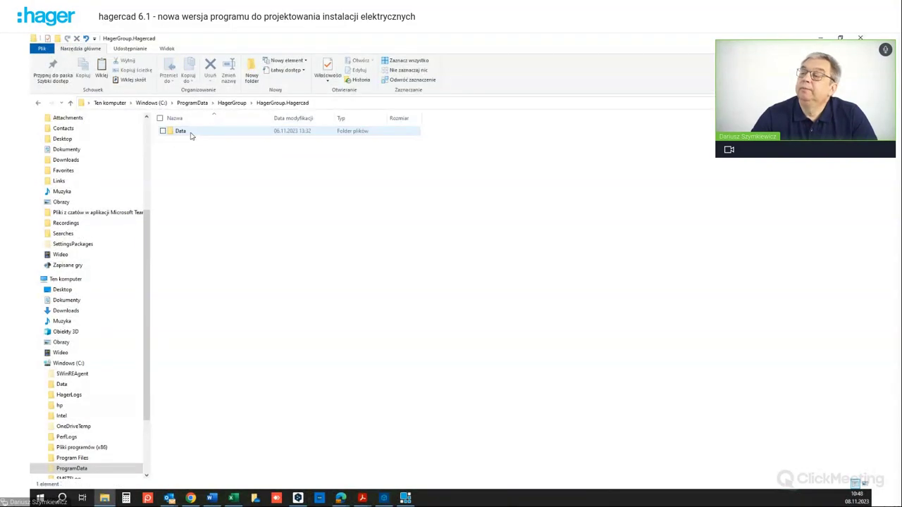
double_click(178, 133)
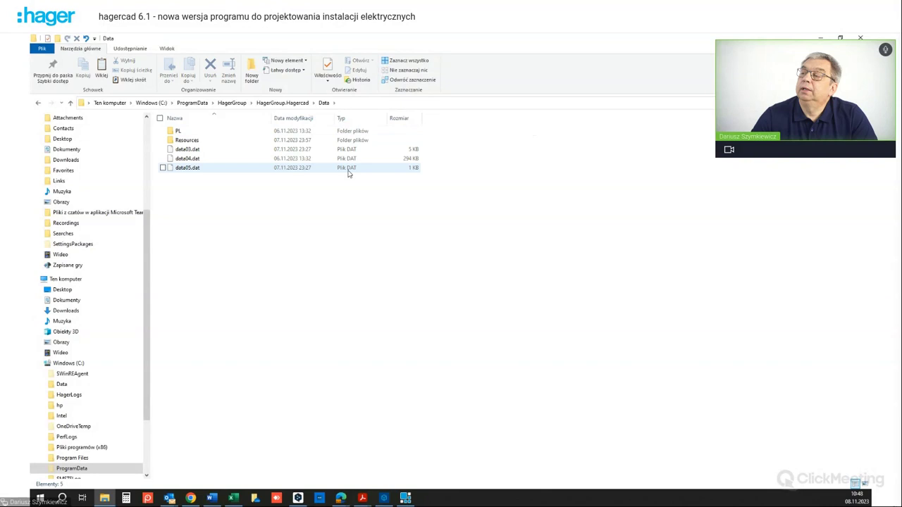
double_click(180, 132)
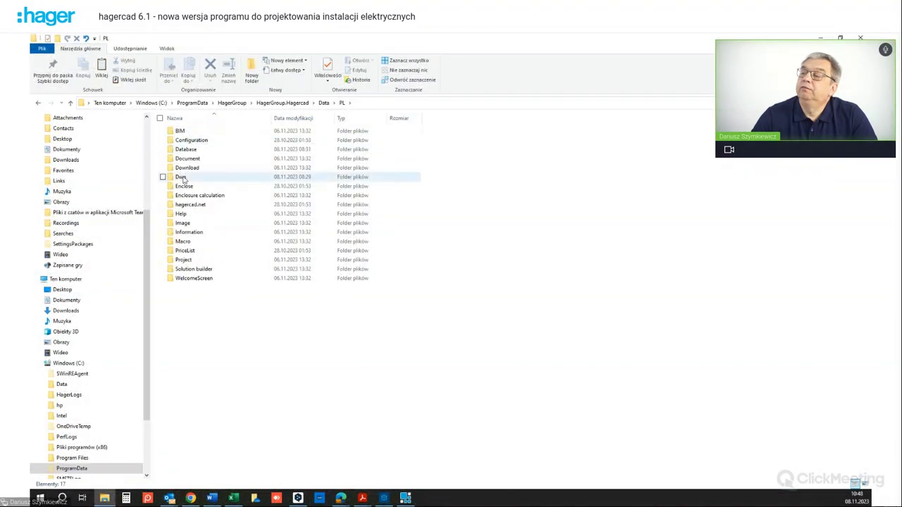
double_click(185, 177)
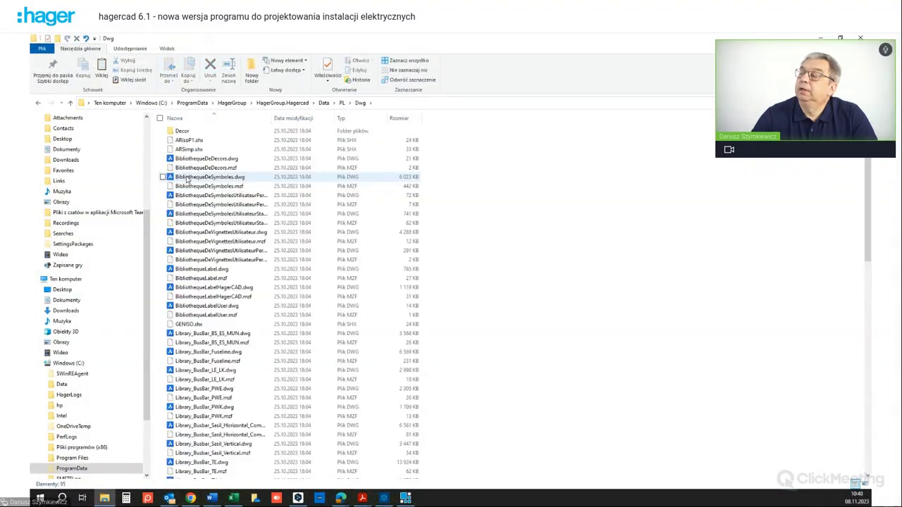
Paste the copied library files into the Dwg folder, replace the existing files of the same name, and clear the selection
right_click(492, 184)
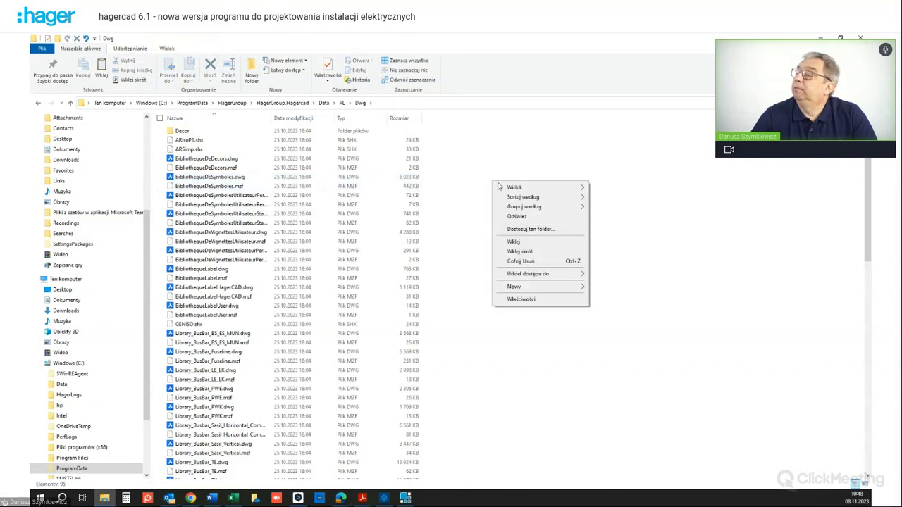
click(527, 242)
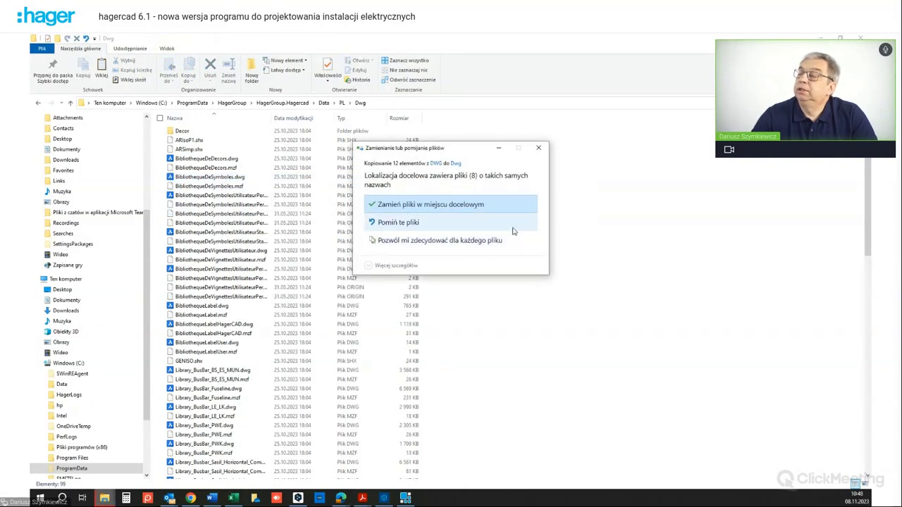
click(438, 205)
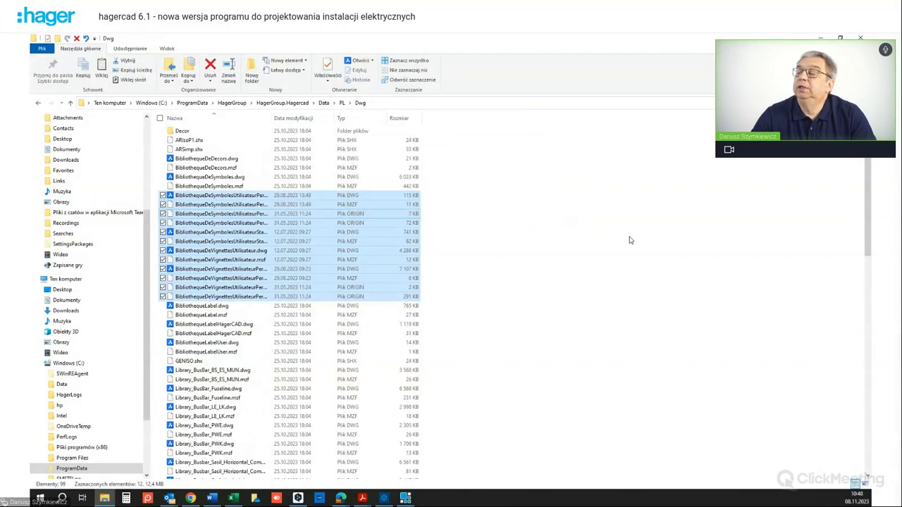
click(595, 257)
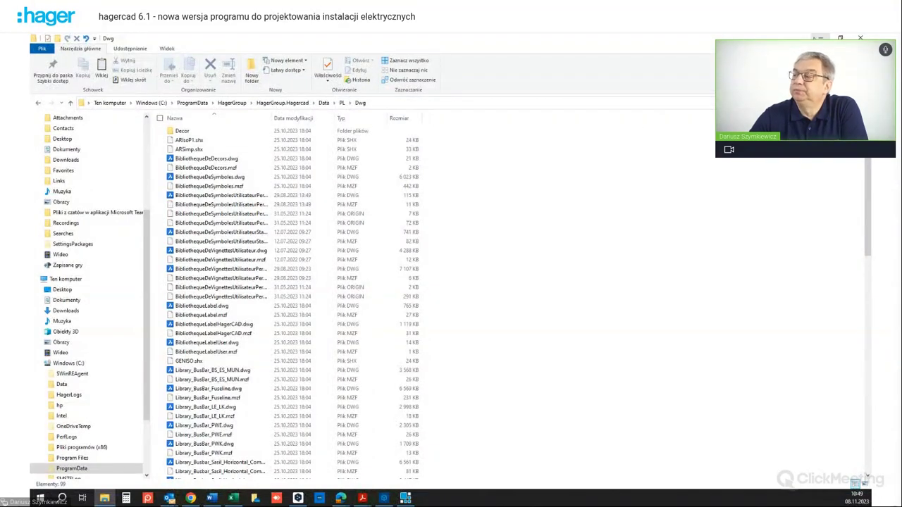
Switch back to hagercad and upload the Dom jednorodzinny project to the cloud
key(alt+Tab)
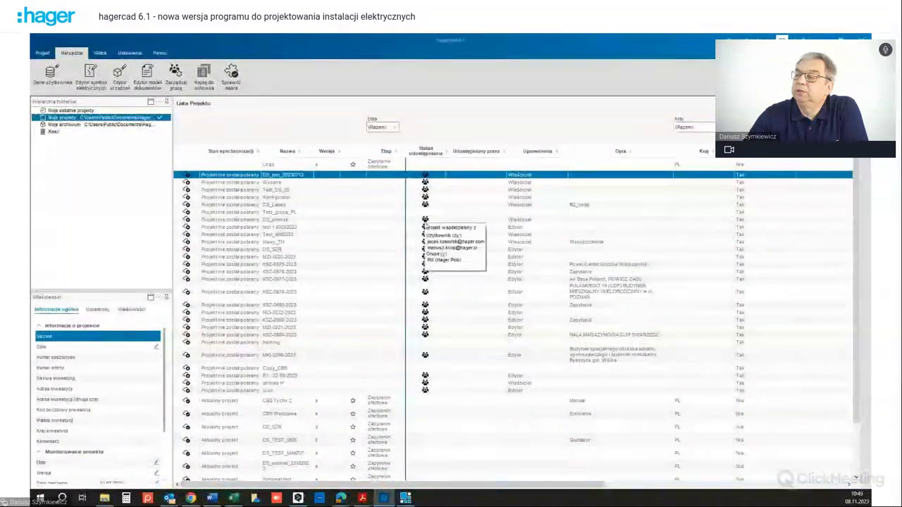
scroll(295, 296, down, 2)
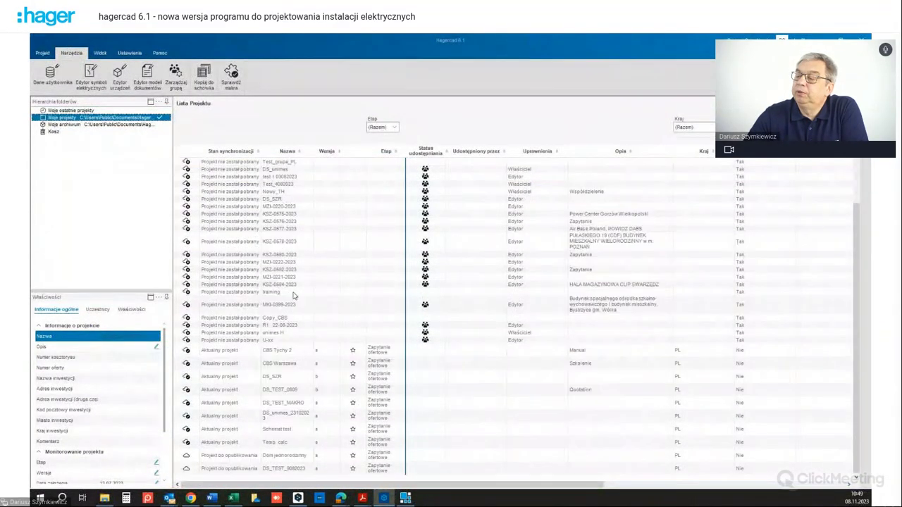
click(250, 458)
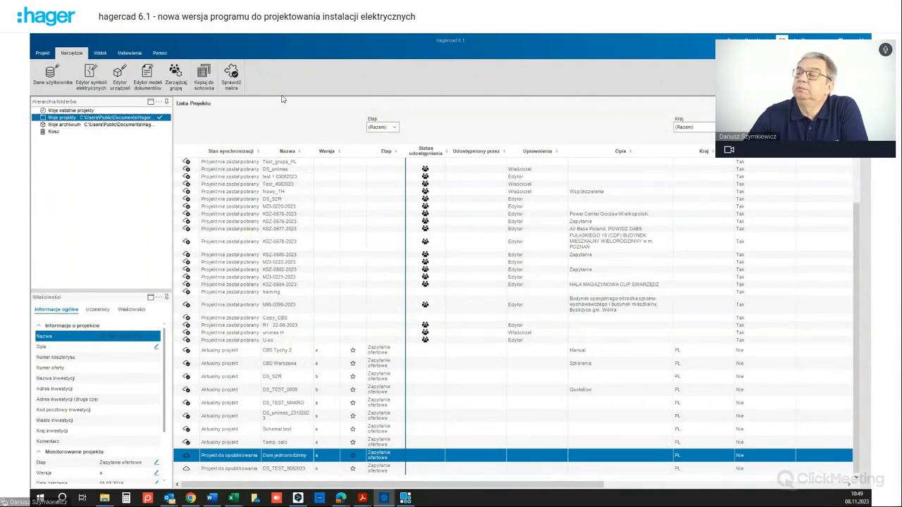
click(42, 53)
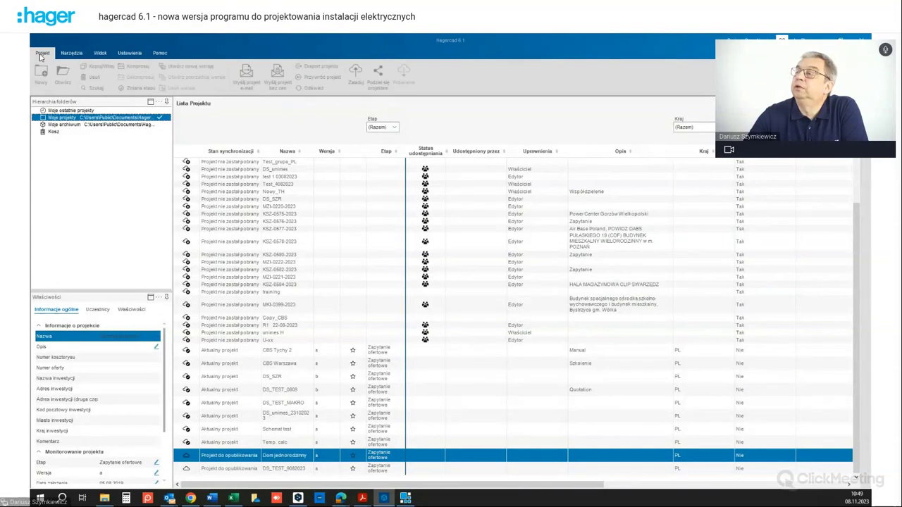
click(358, 71)
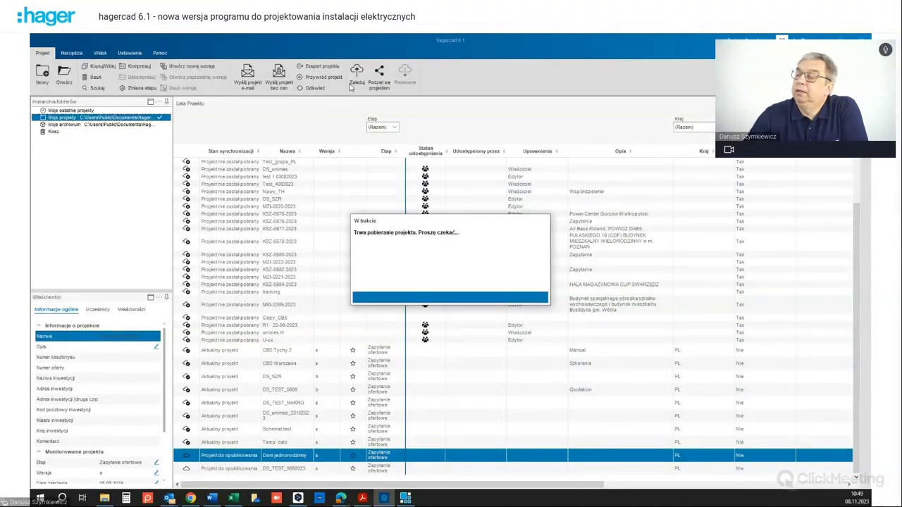
scroll(236, 398, down, 1)
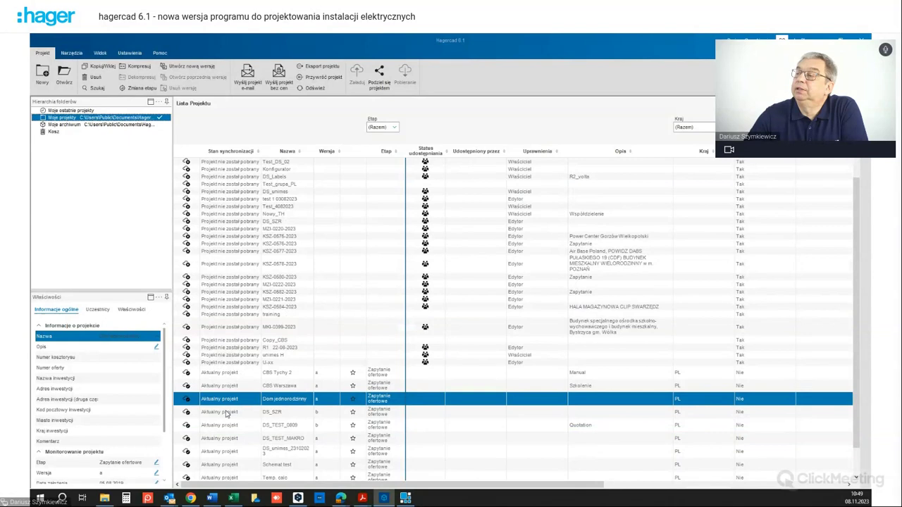
Share the Dom jednorodzinny project with the PM group, giving it the Edytor role
mouse_move(191, 405)
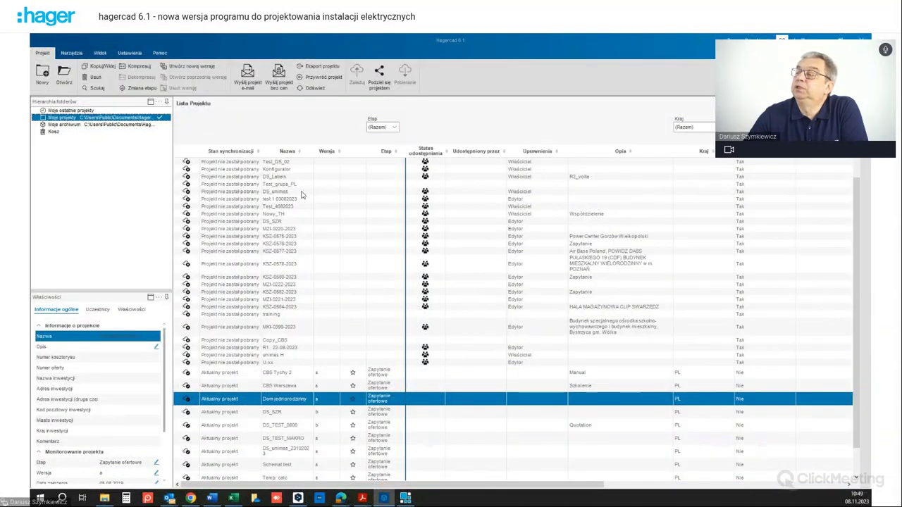
click(385, 88)
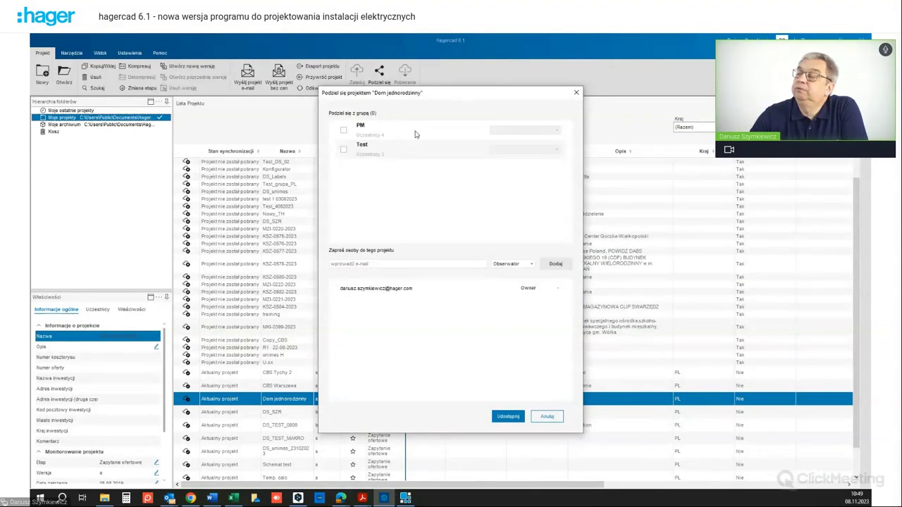
click(415, 134)
click(513, 417)
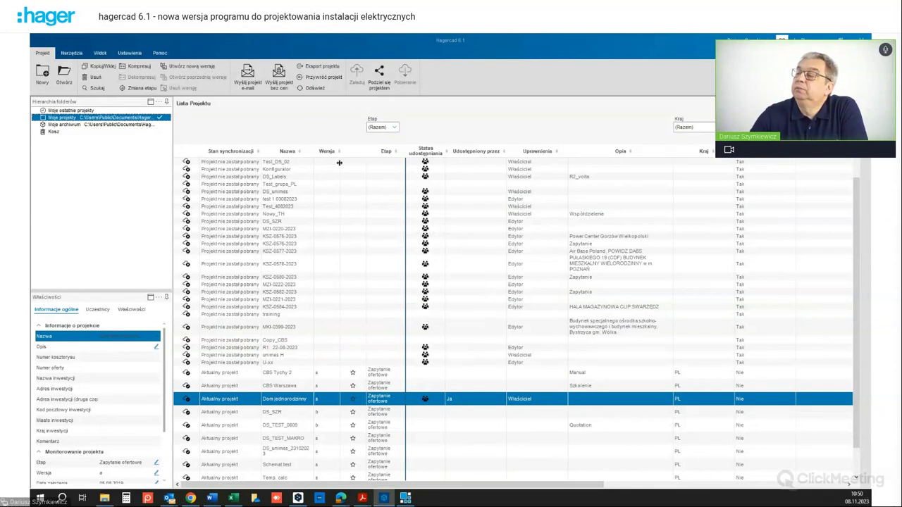
Examine the roles available for people invited to the Dom jednorodzinny project, and leave the sharing settings without inviting anyone
click(379, 75)
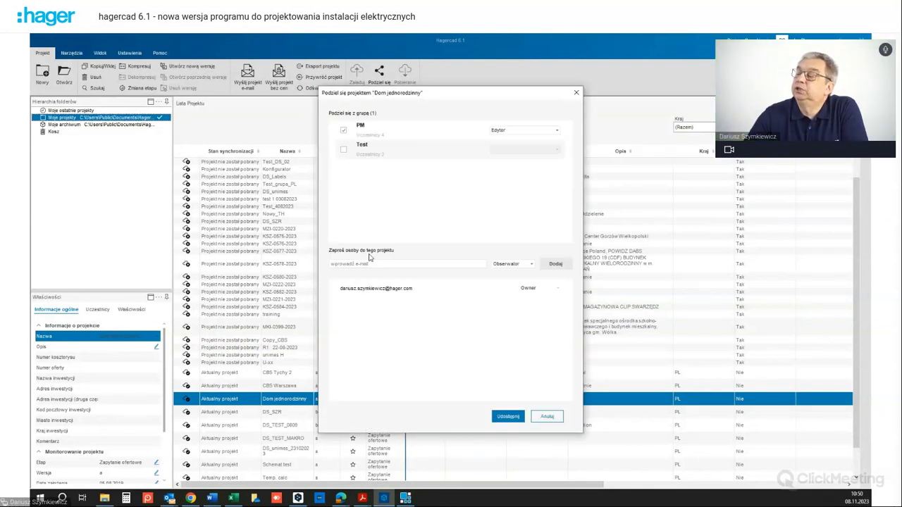
click(370, 259)
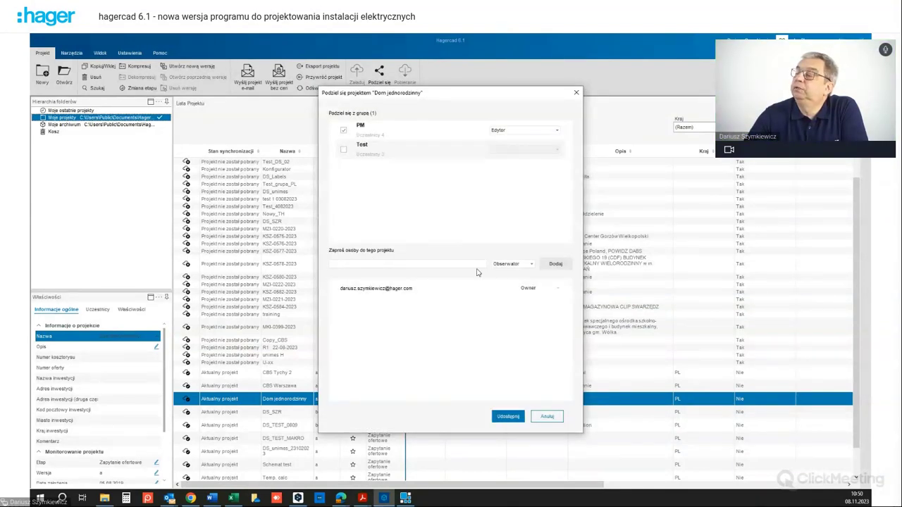
click(516, 264)
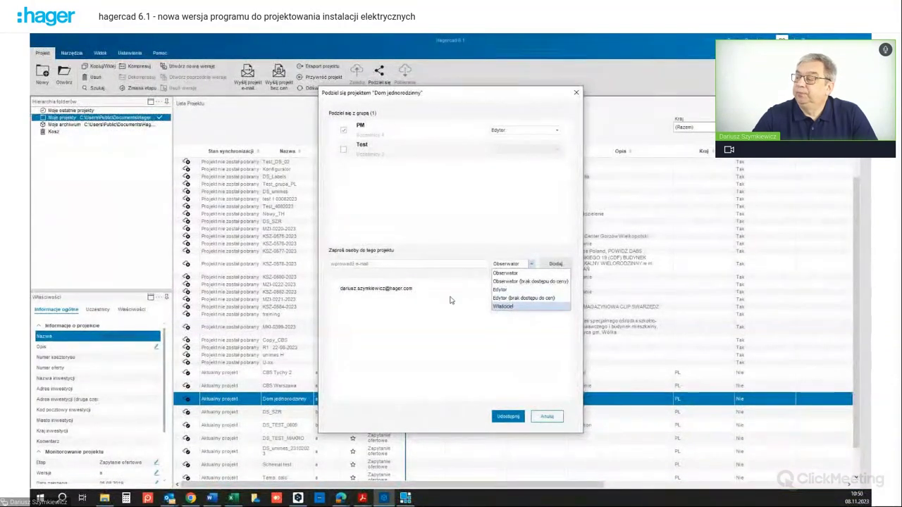
click(549, 417)
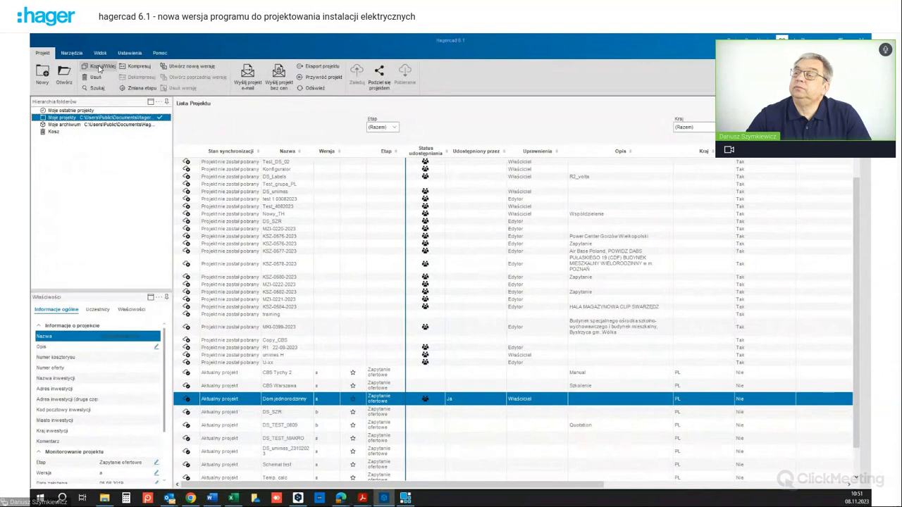
Open the Dom jednorodzinny project and view the schematic and enclosure layout of the RG1 main switchboard
double_click(232, 400)
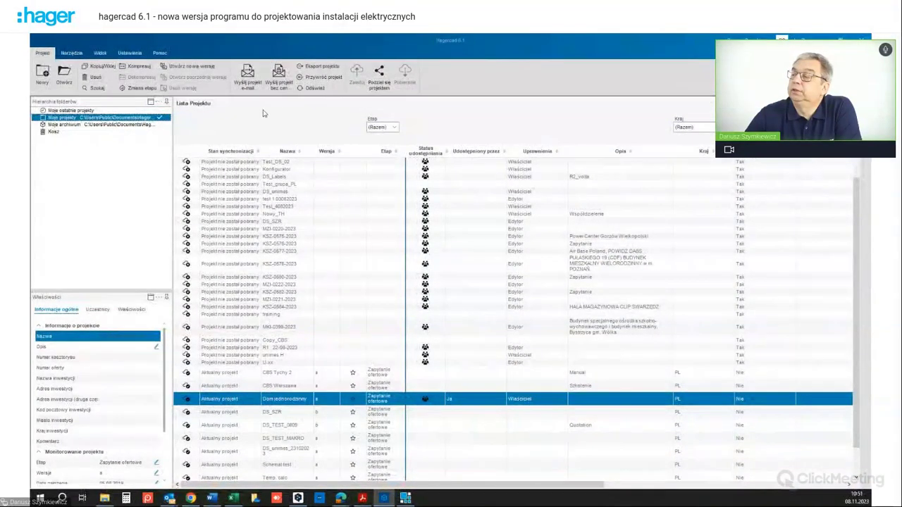
click(63, 74)
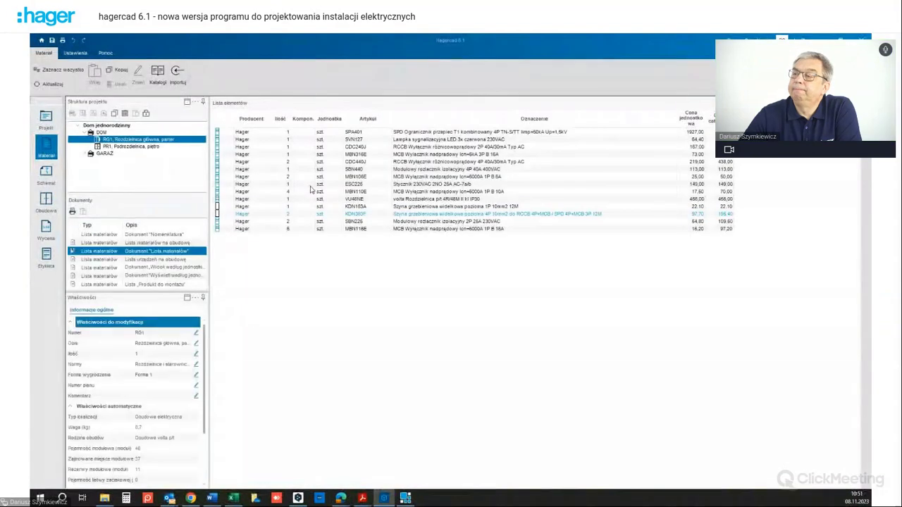
click(47, 177)
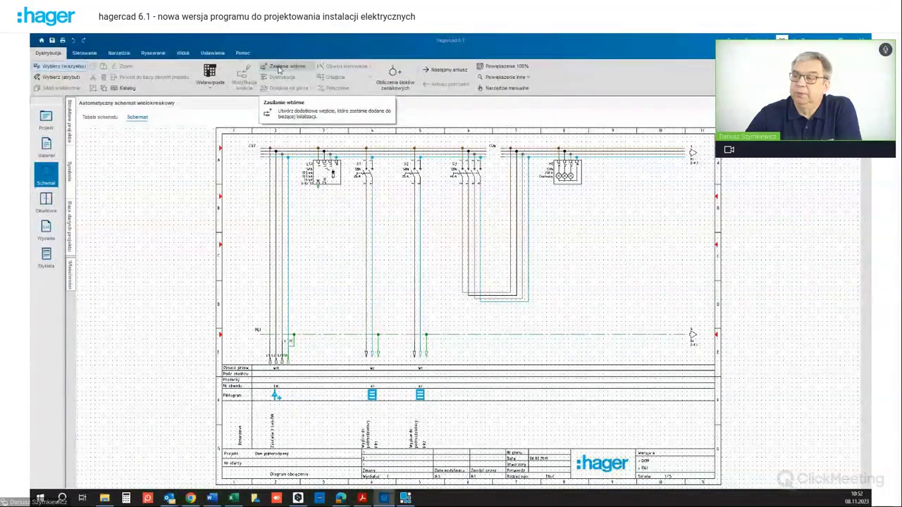
click(48, 204)
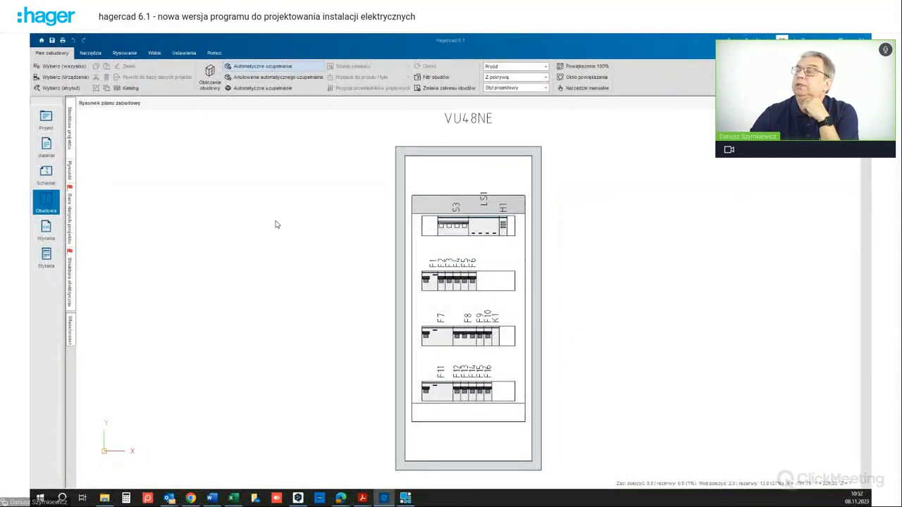
click(90, 53)
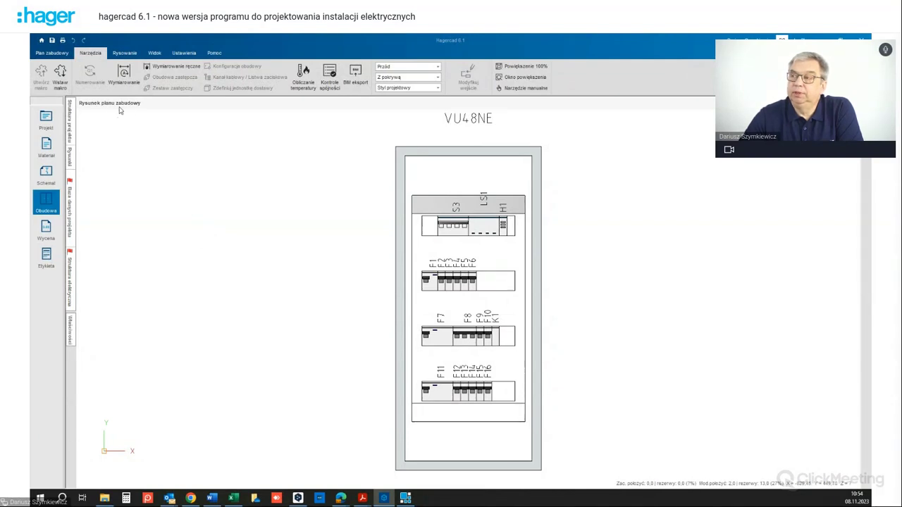
click(184, 54)
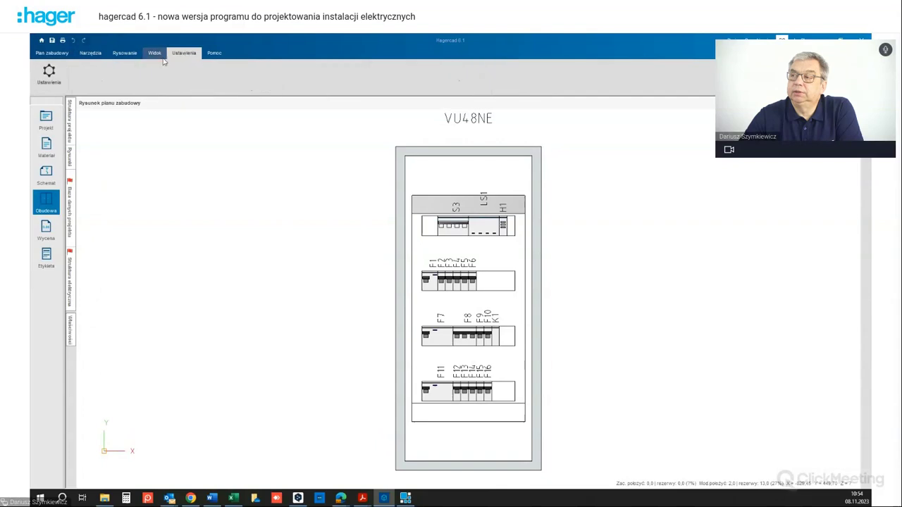
click(155, 54)
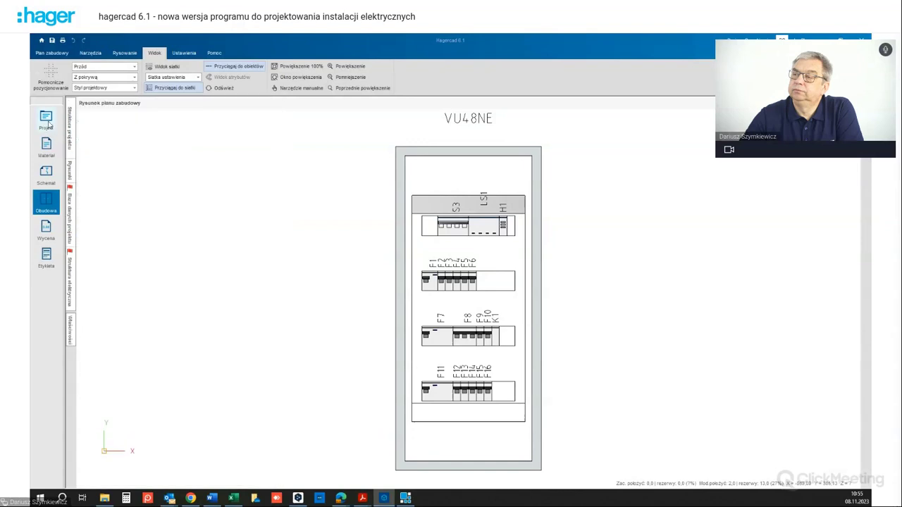
Select the Dom jednorodzinny root in the project structure and show the general project information
mouse_move(71, 131)
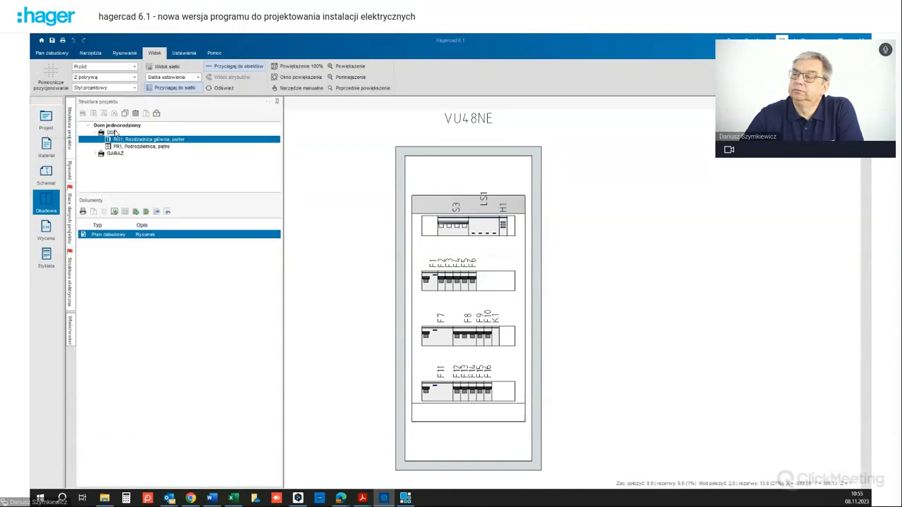
click(109, 125)
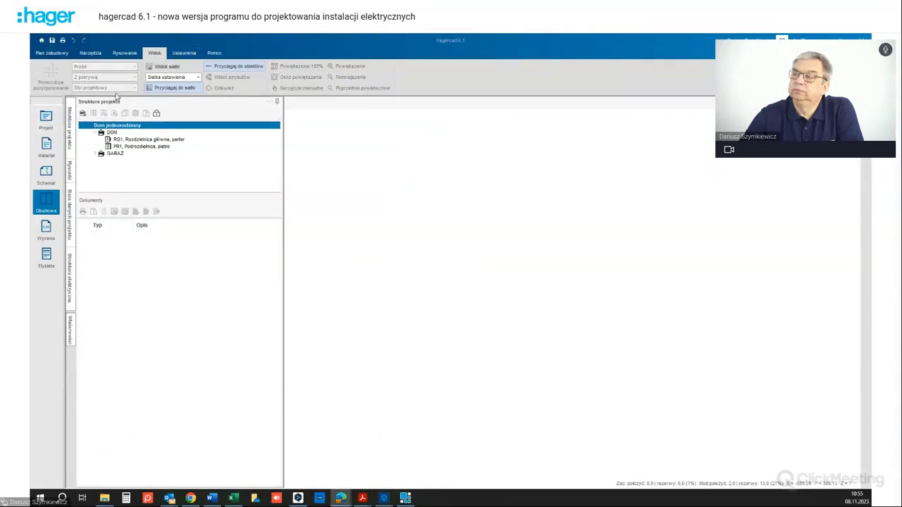
click(46, 120)
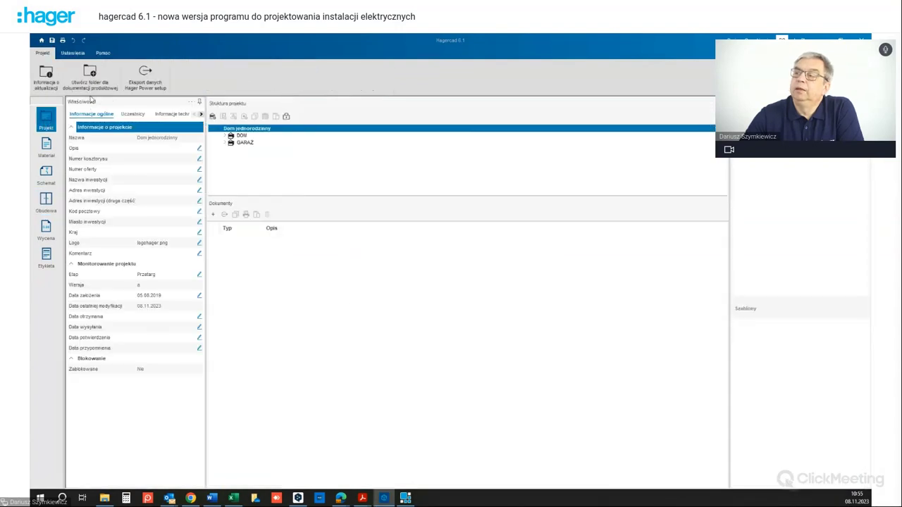
click(71, 54)
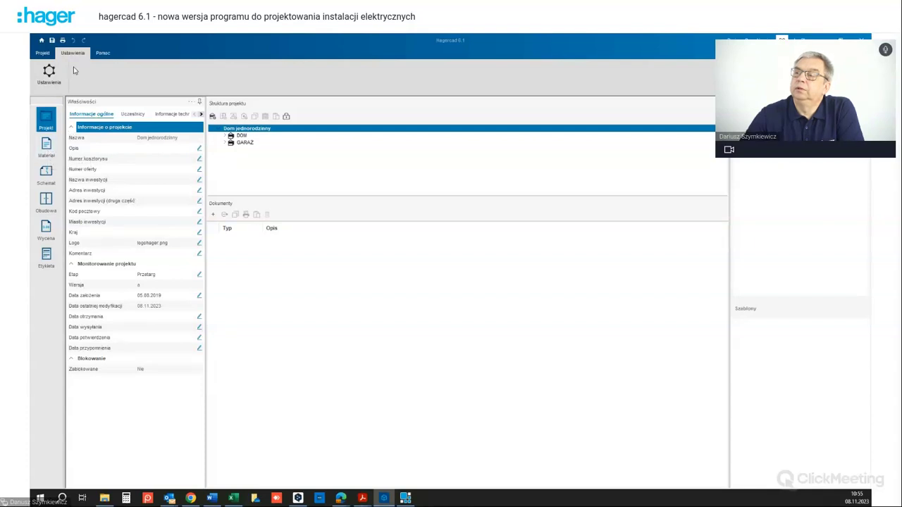
Close the Dom jednorodzinny project, saving it, and return to the project list
click(42, 40)
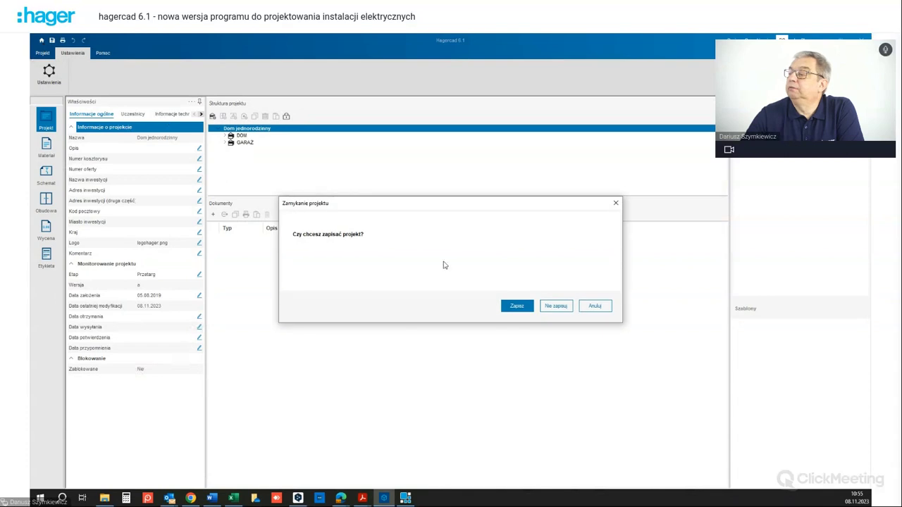
click(519, 304)
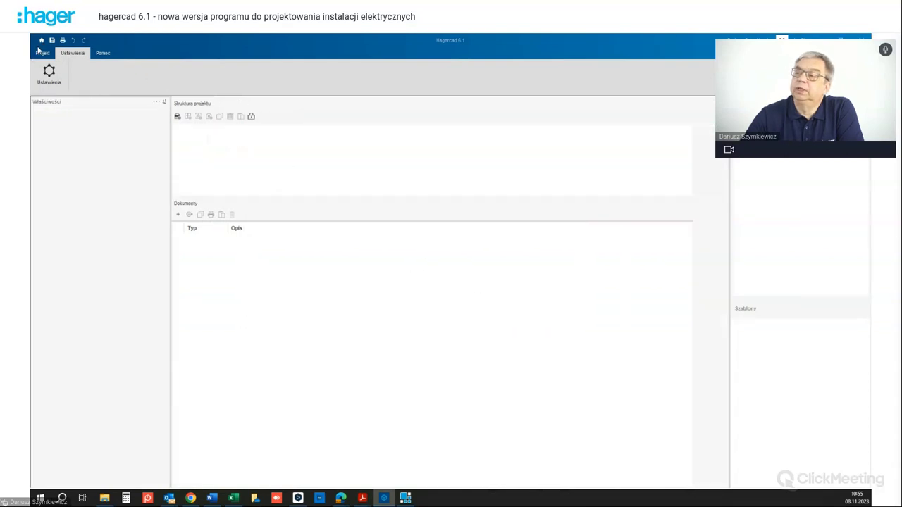
click(43, 52)
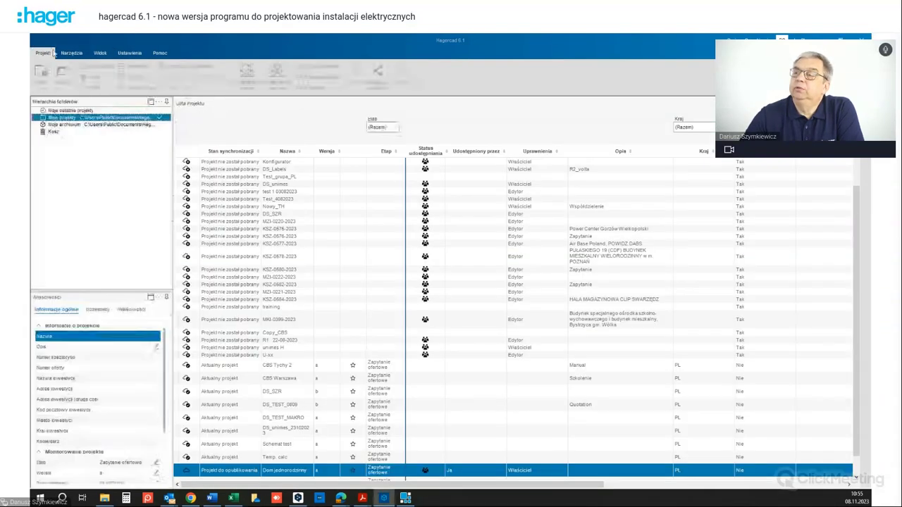
Restore the initial view layout (Widok początkowy) of the project list
click(100, 53)
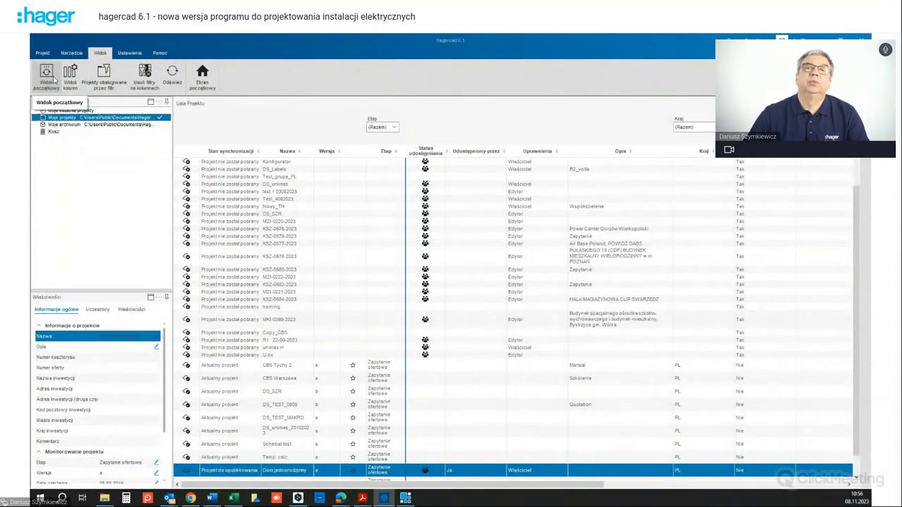
click(47, 83)
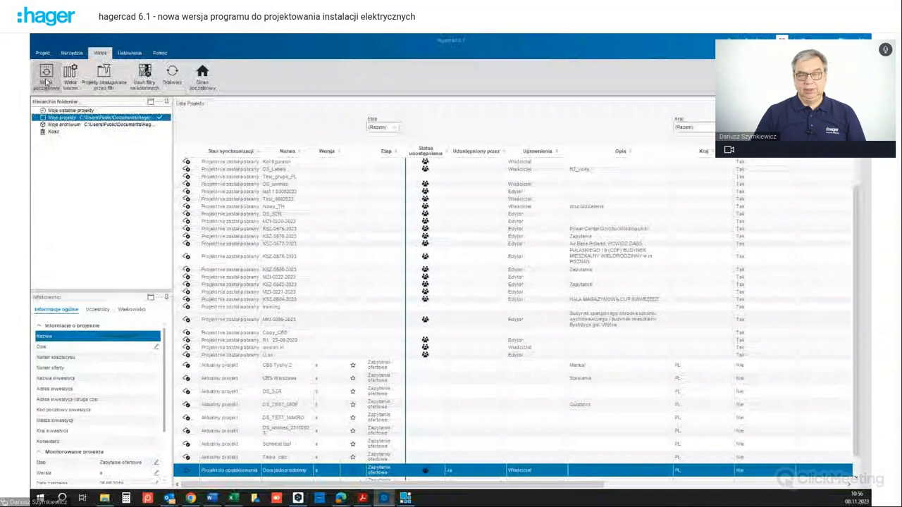